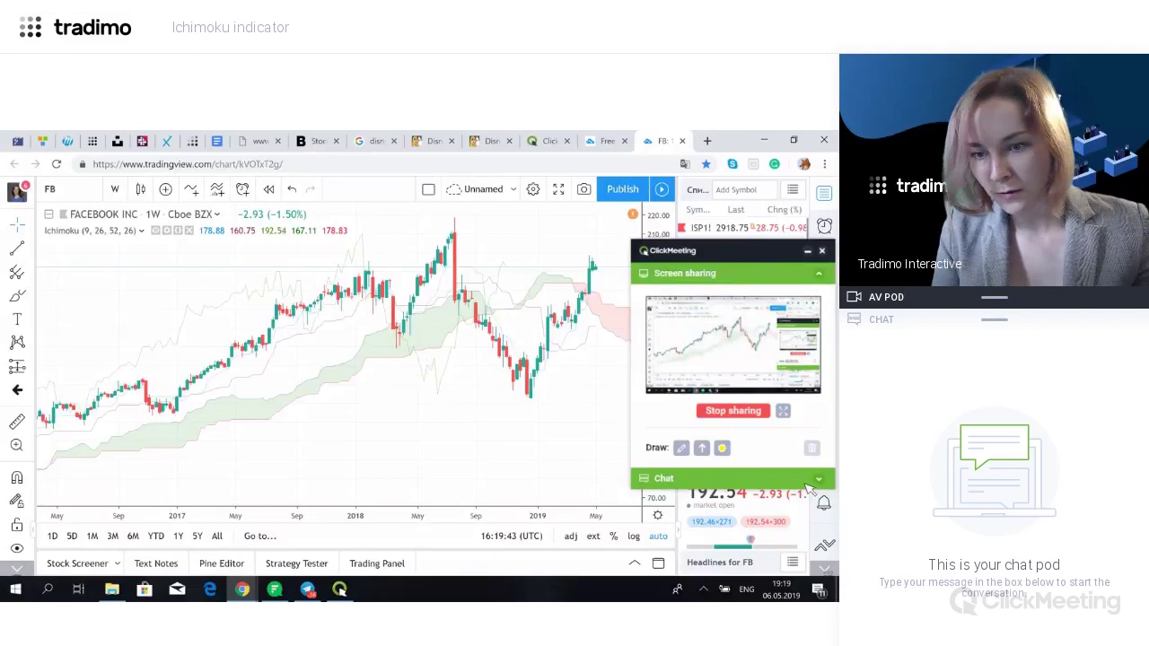
Move the meeting panel off the chart and zoom the weekly FB chart into 2018–mid-2019.
{"action": "left_click", "coordinate": [818, 275]}
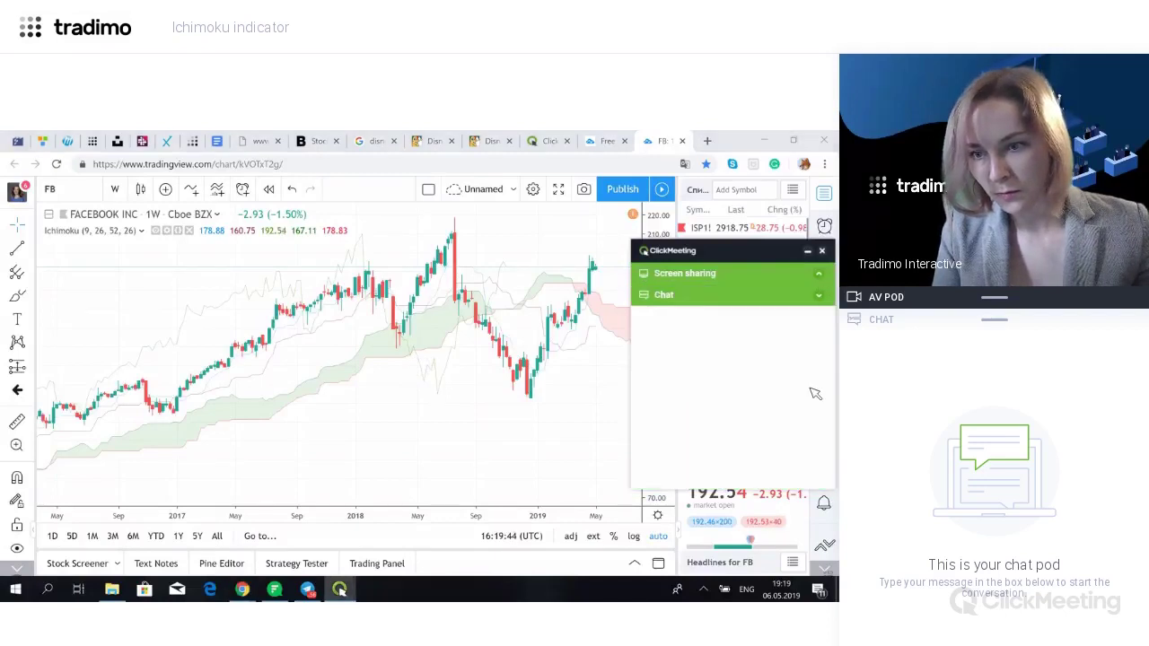
{"action": "left_click", "coordinate": [819, 295]}
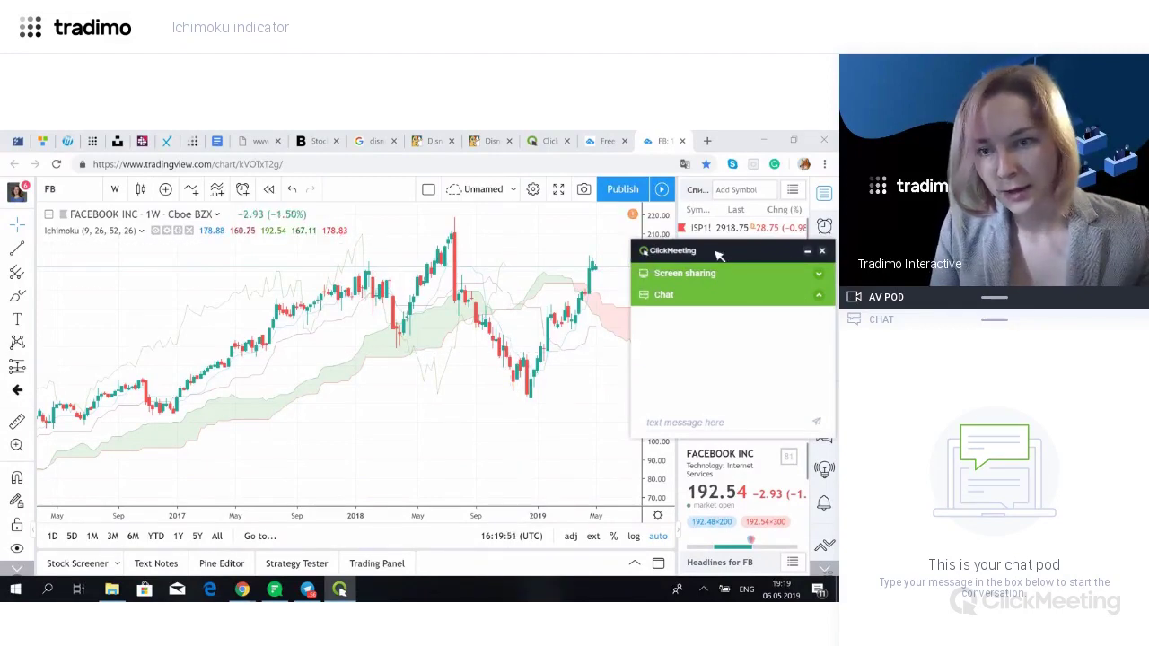
{"action": "left_click_drag", "start_coordinate": [719, 250], "coordinate": [808, 192]}
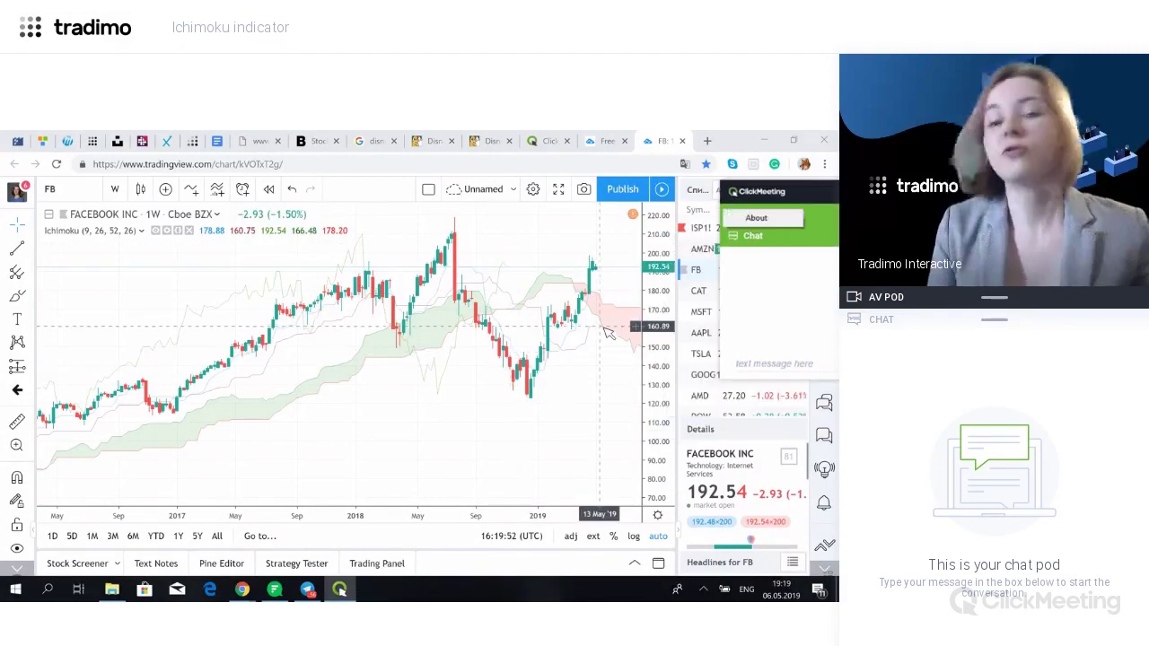
{"action": "left_click", "coordinate": [551, 410]}
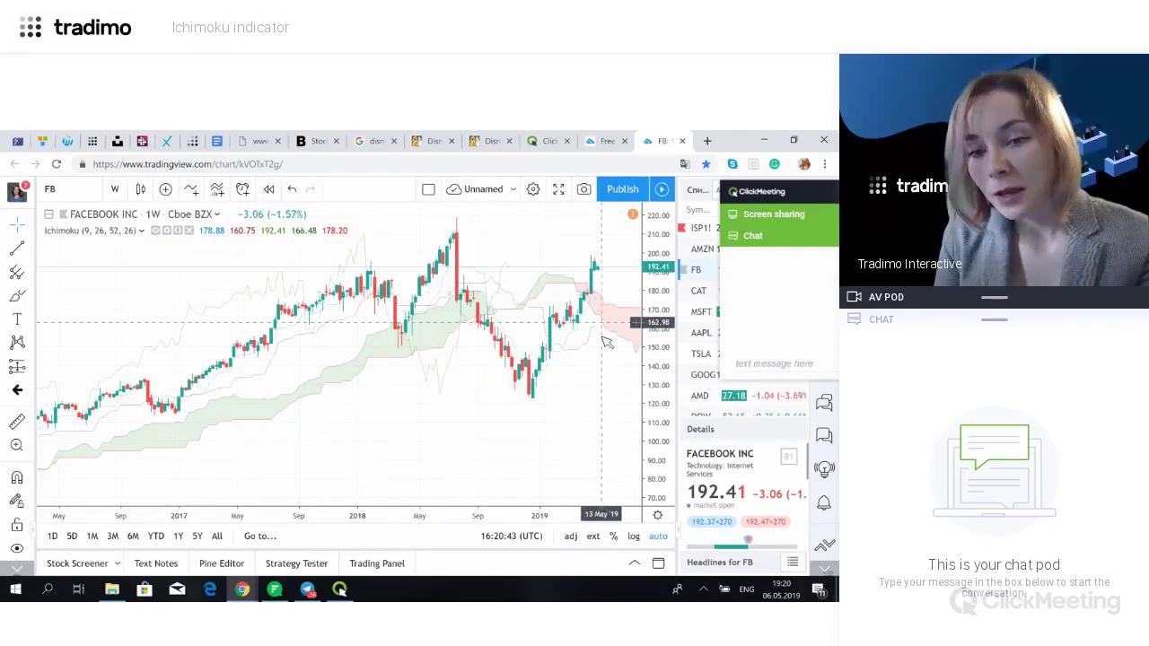
{"action": "scroll", "coordinate": [606, 342], "scroll_direction": "up", "scroll_amount": 5}
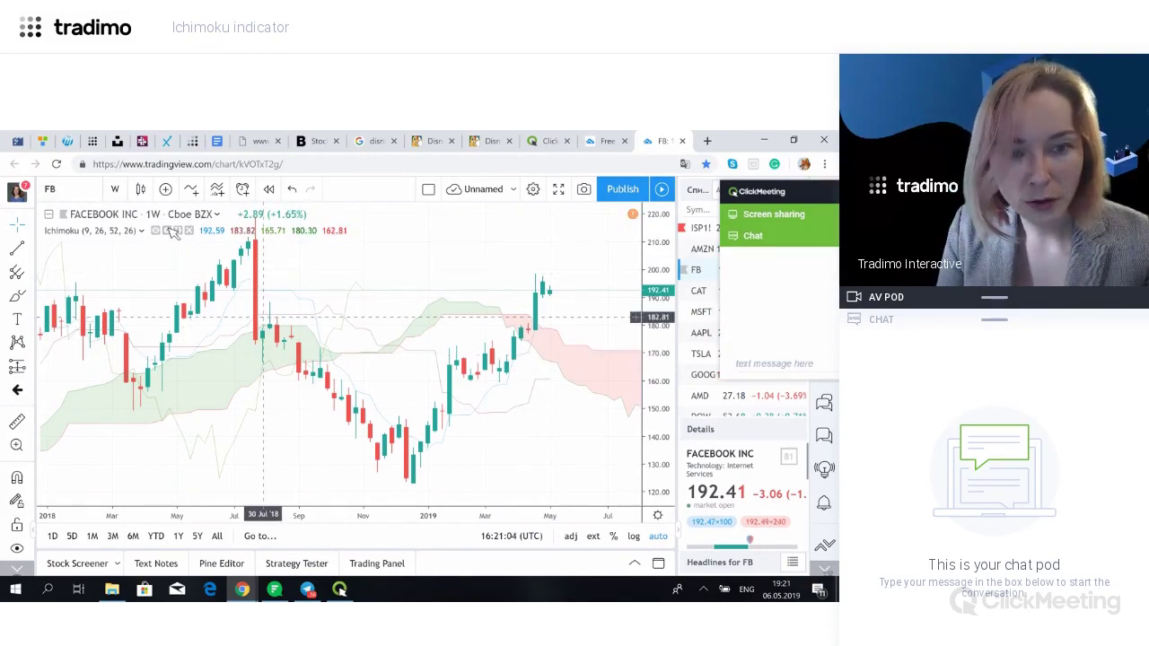
Set the Ichimoku Conversion Line to solid dark blue and the Base Line to dark red.
{"action": "double_click", "coordinate": [250, 286]}
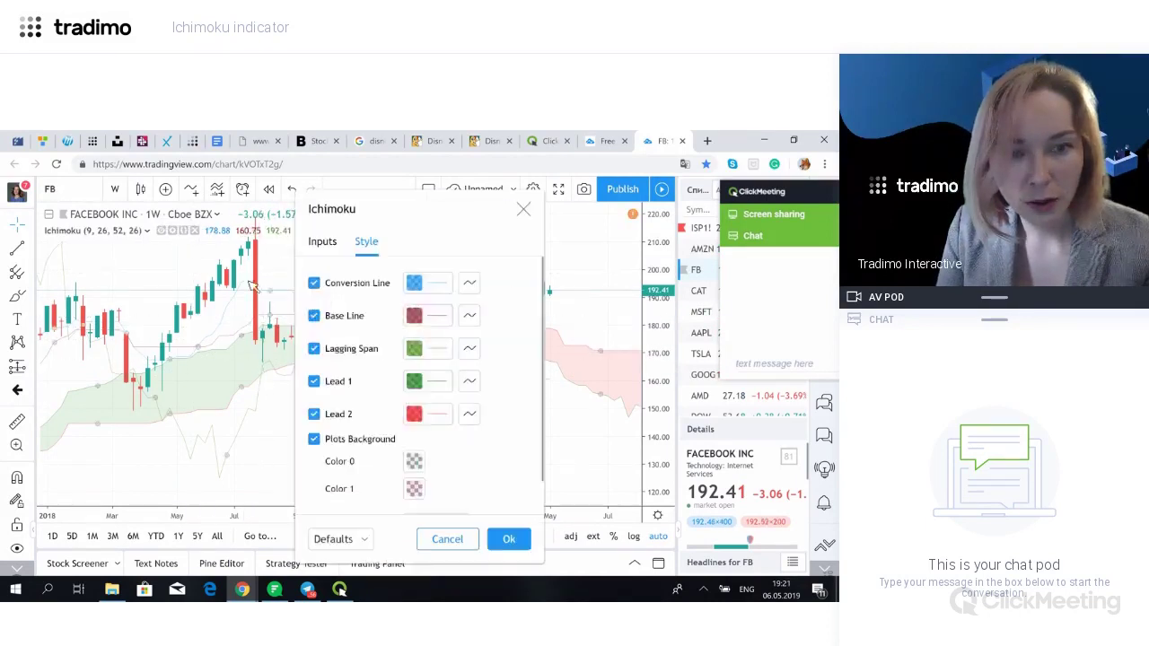
{"action": "left_click", "coordinate": [415, 284]}
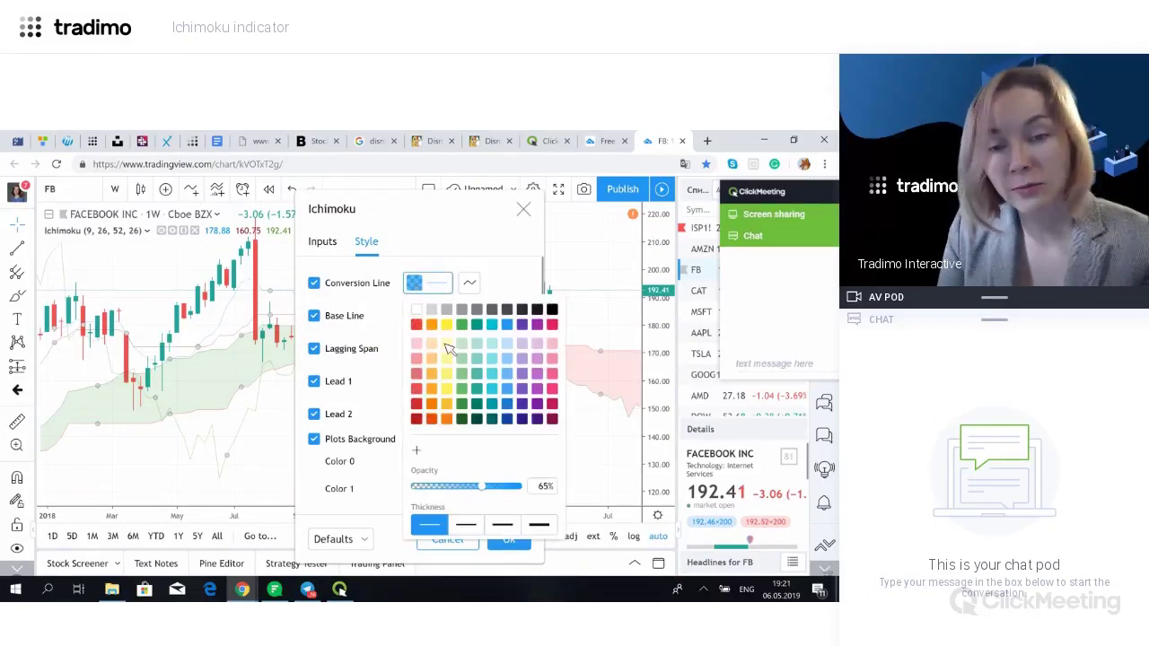
{"action": "left_click", "coordinate": [509, 421]}
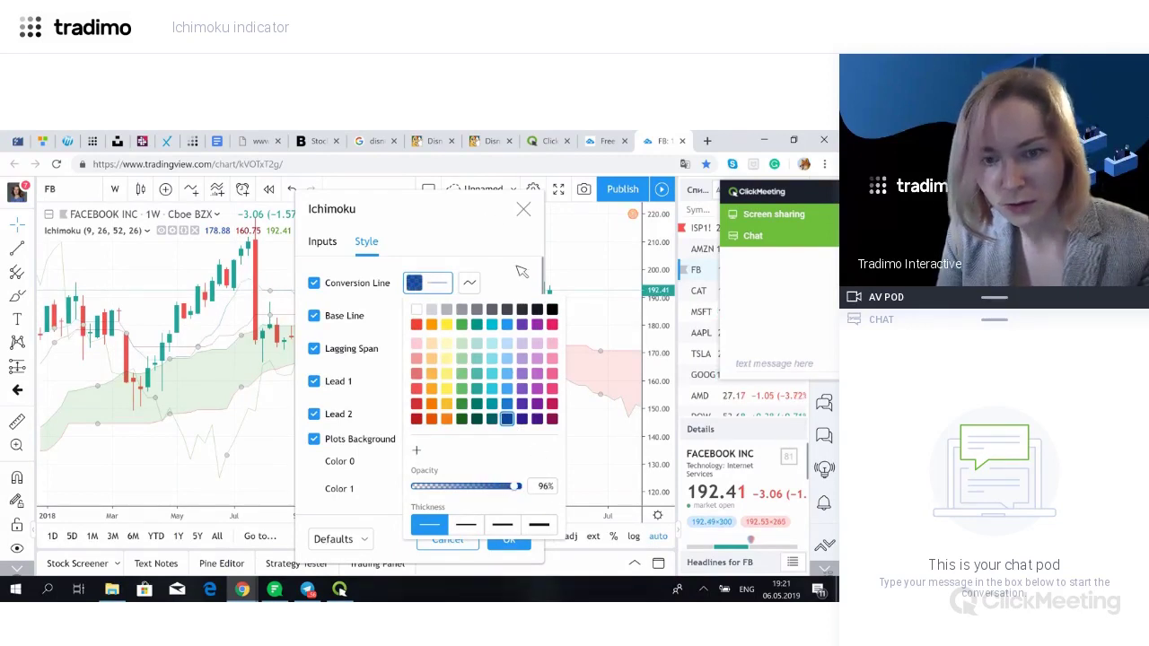
{"action": "left_click", "coordinate": [522, 271]}
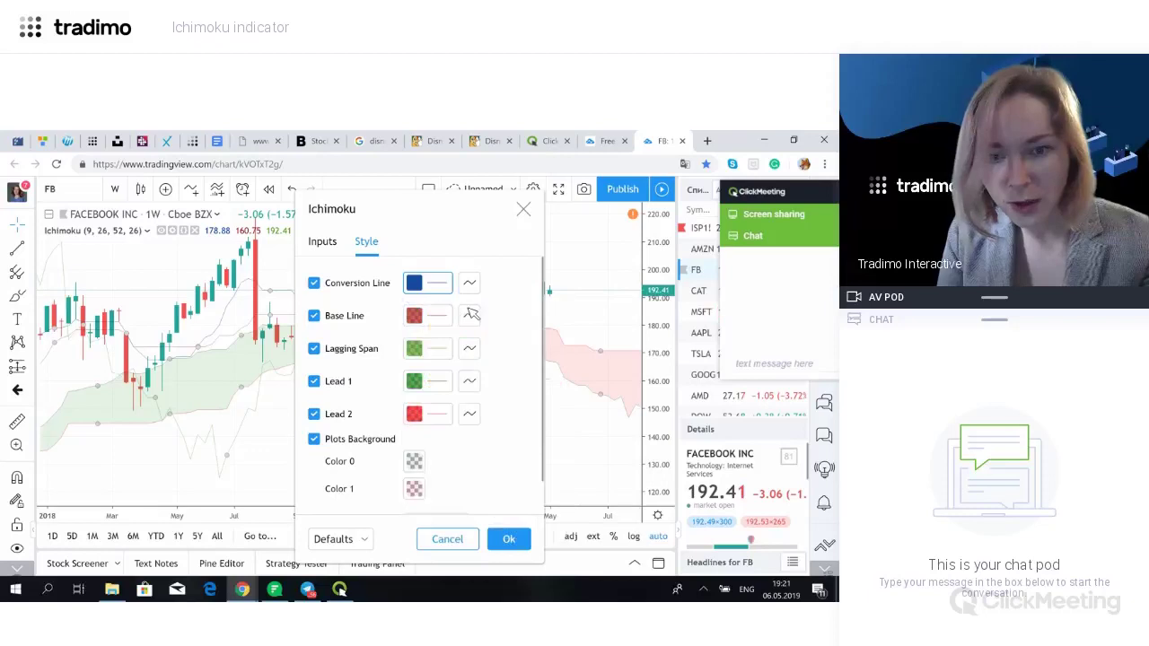
{"action": "left_click", "coordinate": [418, 320]}
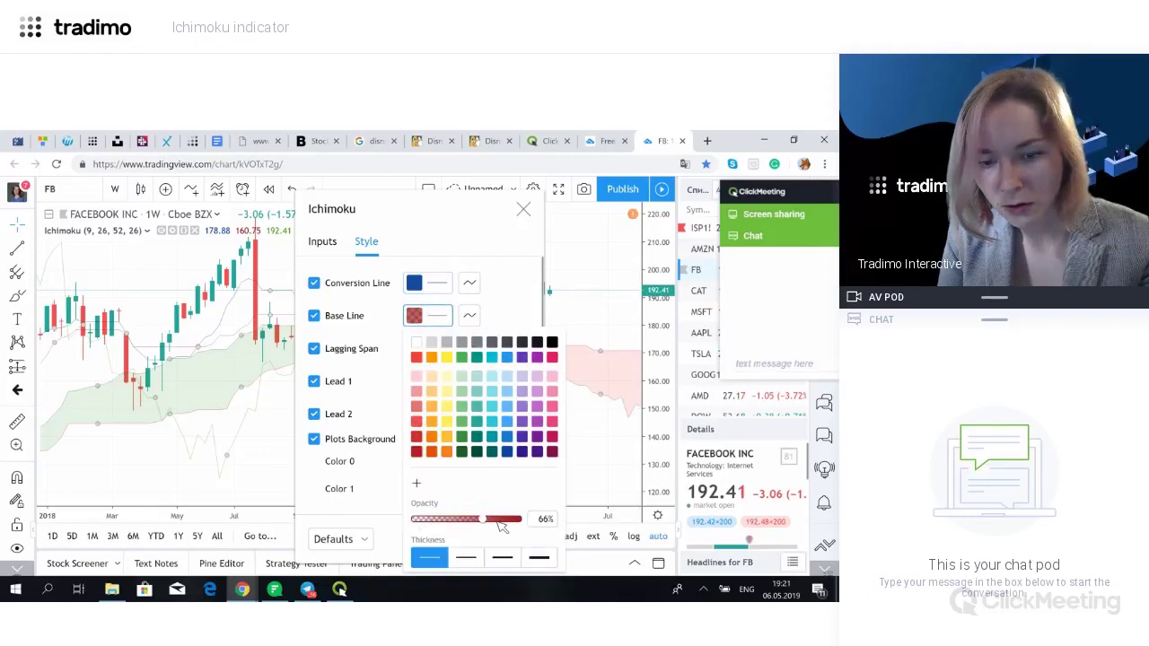
{"action": "left_click", "coordinate": [519, 309]}
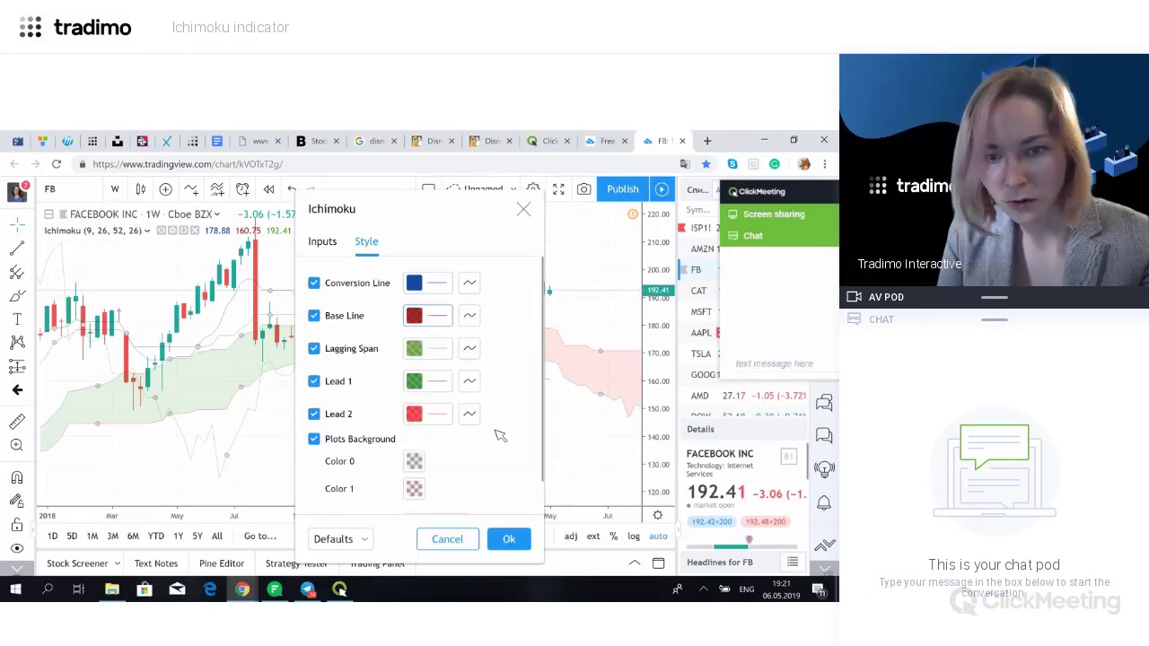
{"action": "left_click", "coordinate": [511, 539]}
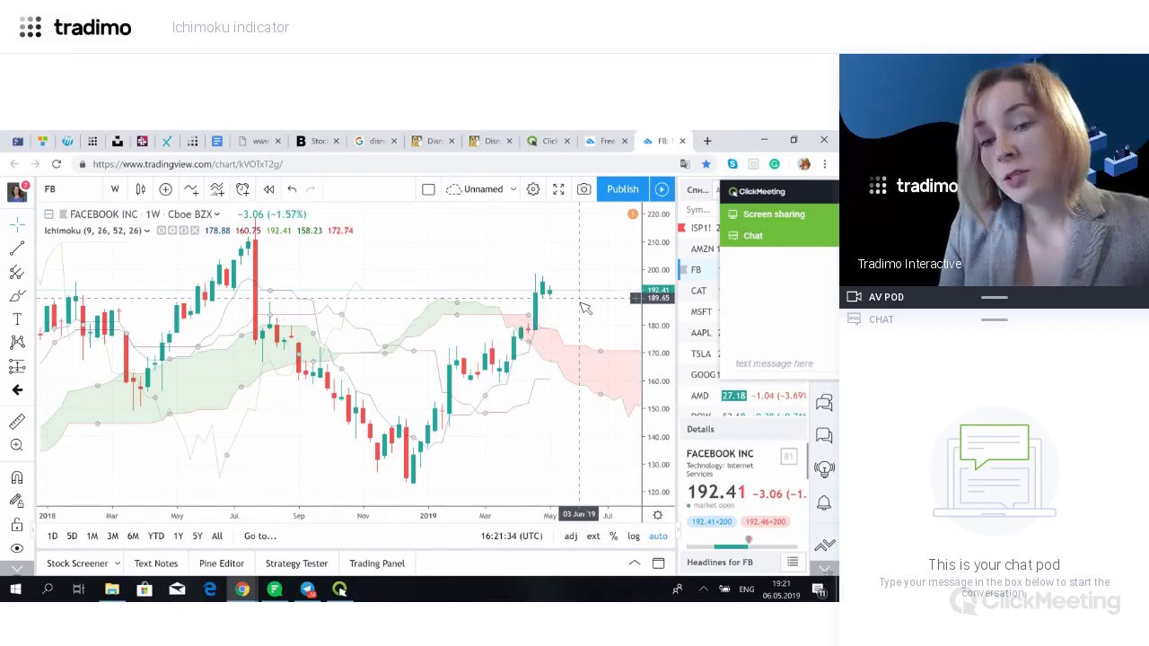
Pan the weekly FB chart forward until the mid-2019 weeks near 192.37 are visible.
{"action": "scroll", "coordinate": [601, 396], "scroll_direction": "down", "scroll_amount": 2}
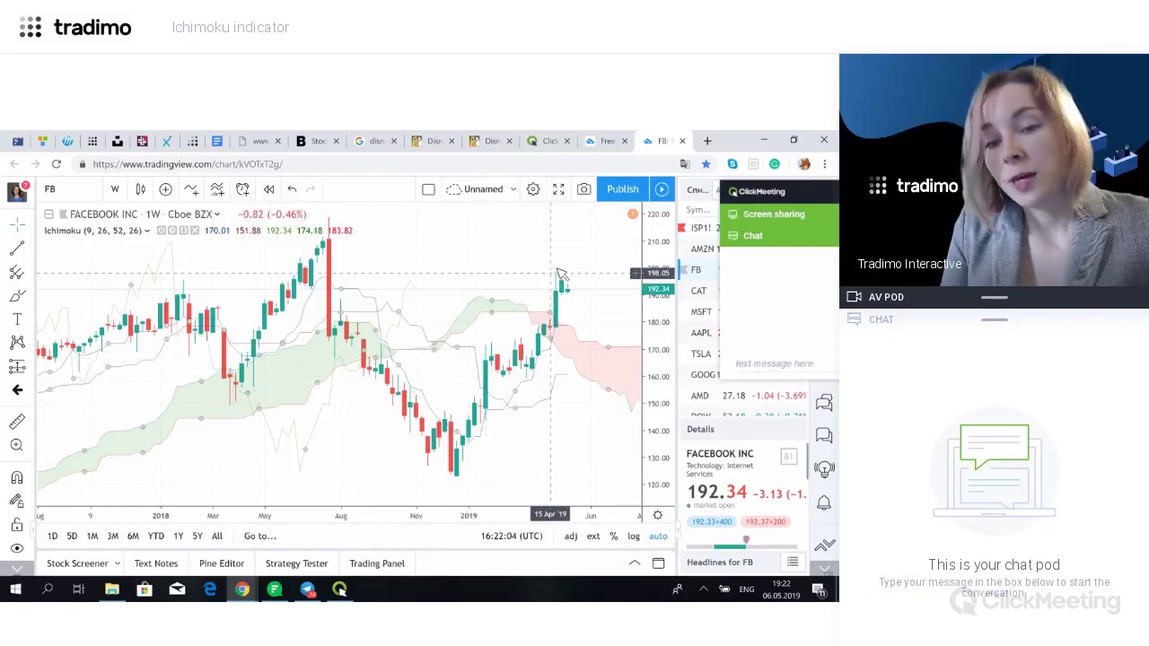
{"action": "scroll", "coordinate": [538, 391], "scroll_direction": "down", "scroll_amount": 5}
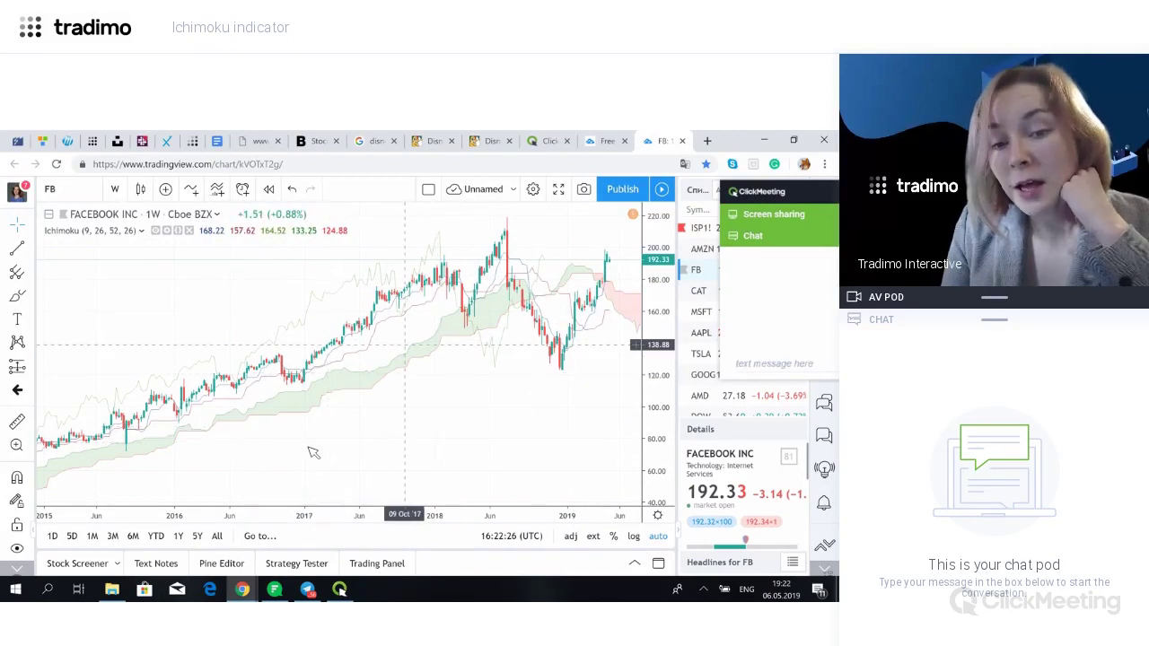
{"action": "scroll", "coordinate": [411, 430], "scroll_direction": "left", "scroll_amount": 5}
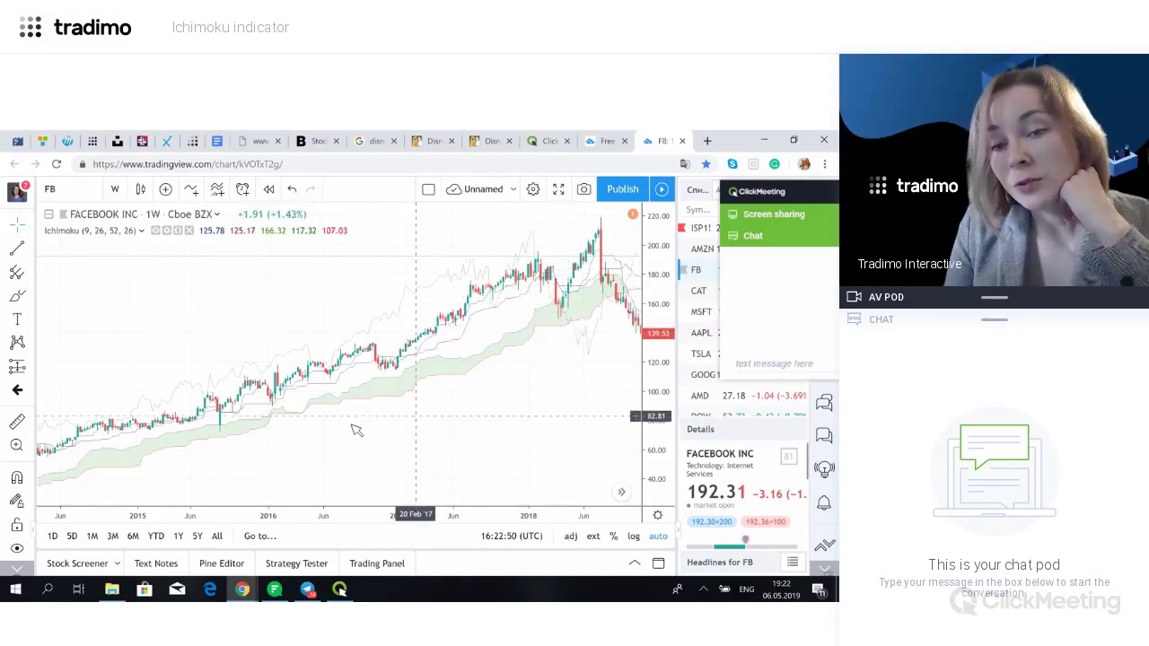
{"action": "scroll", "coordinate": [526, 410], "scroll_direction": "right", "scroll_amount": 3}
{"action": "scroll", "coordinate": [431, 404], "scroll_direction": "right", "scroll_amount": 5}
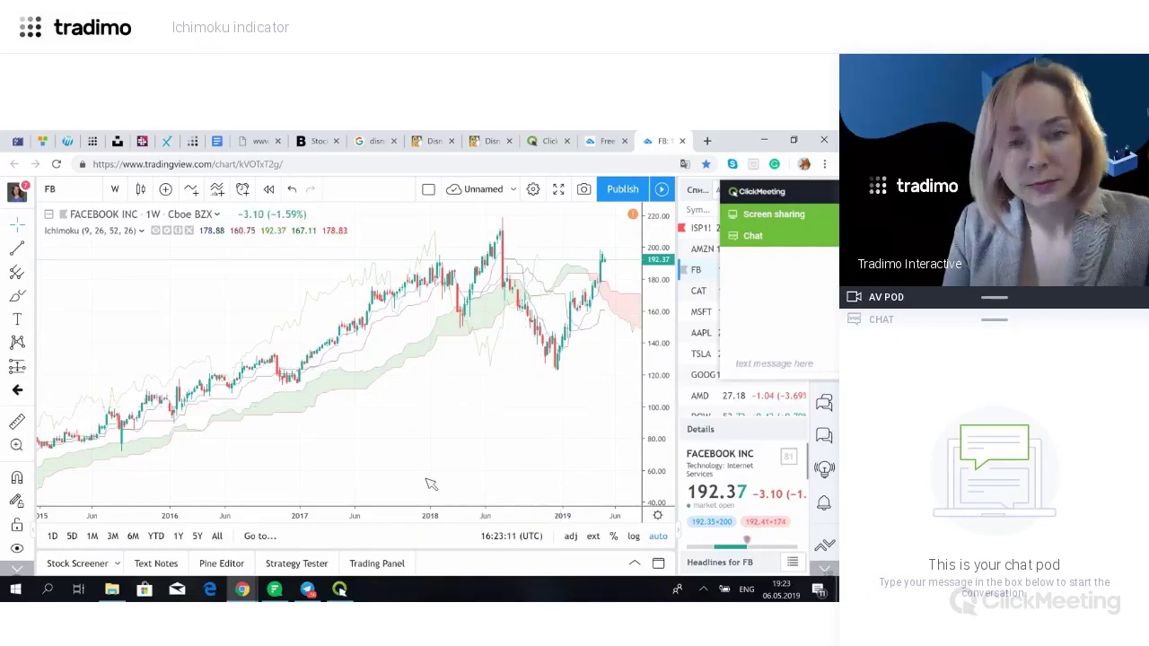
Bring up ClickMeeting's sharing panel, move it aside, and end the chart screen share.
{"action": "left_click", "coordinate": [341, 591]}
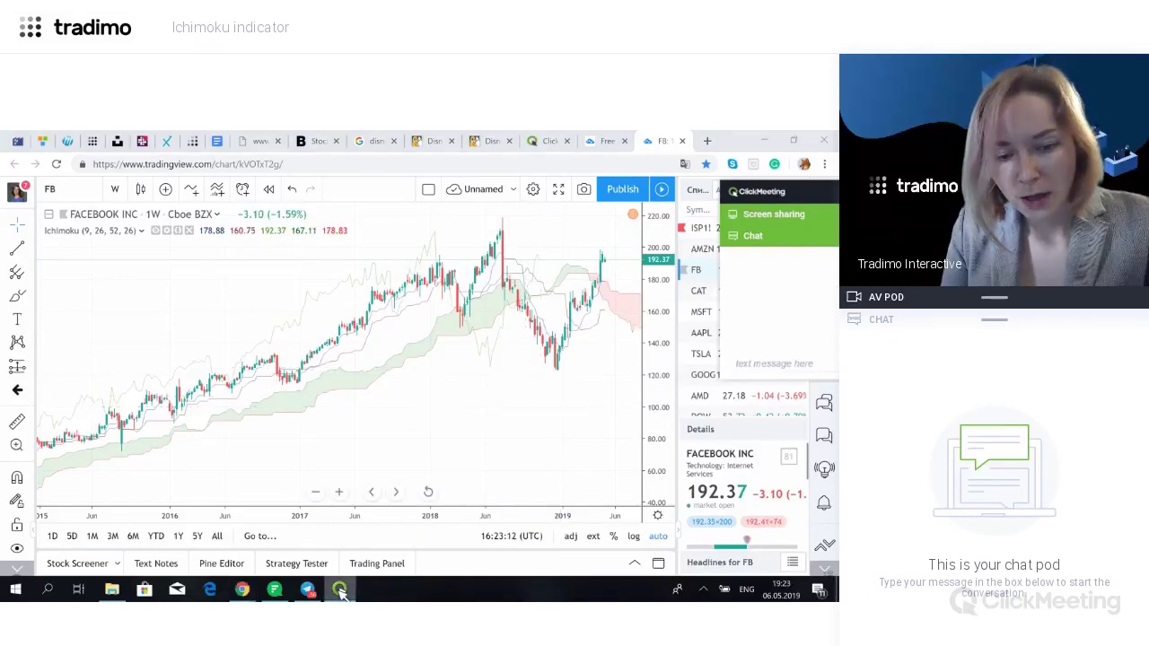
{"action": "left_click", "coordinate": [341, 590]}
{"action": "left_click", "coordinate": [341, 591]}
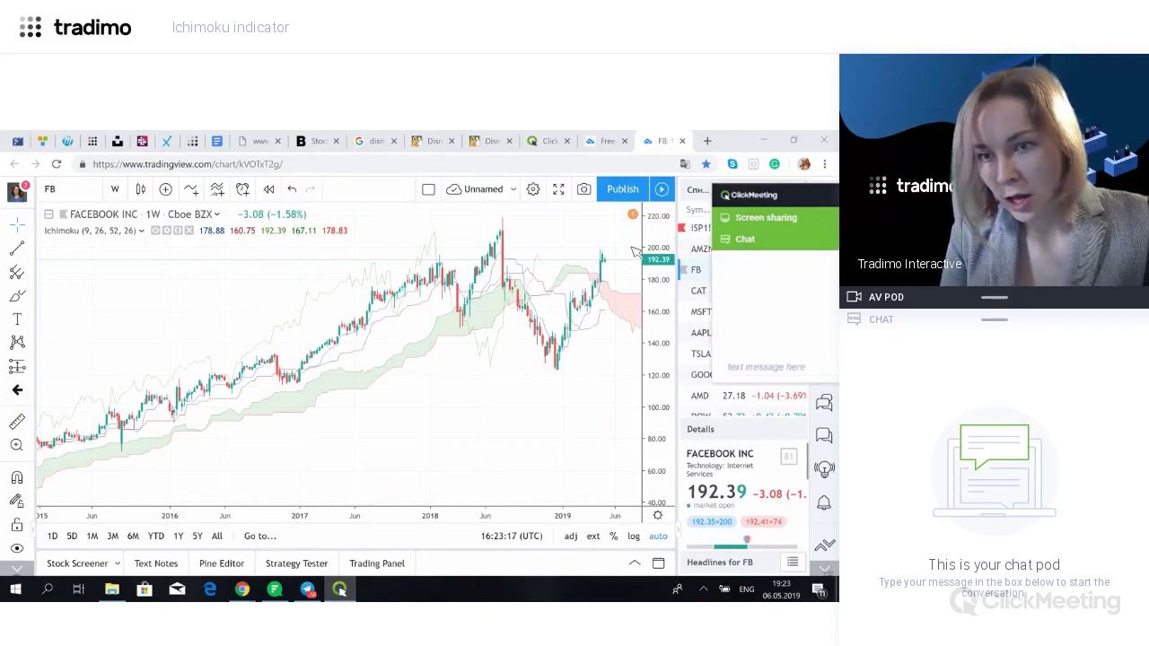
{"action": "left_click_drag", "start_coordinate": [747, 195], "coordinate": [708, 370]}
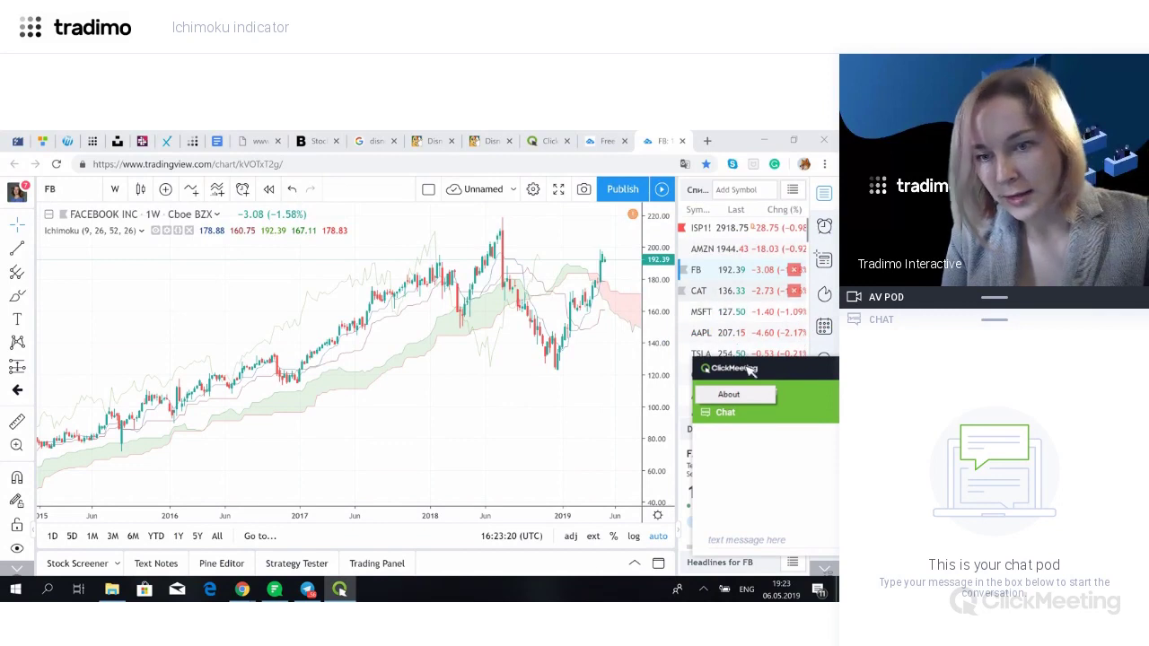
{"action": "left_click_drag", "start_coordinate": [567, 269], "coordinate": [558, 254]}
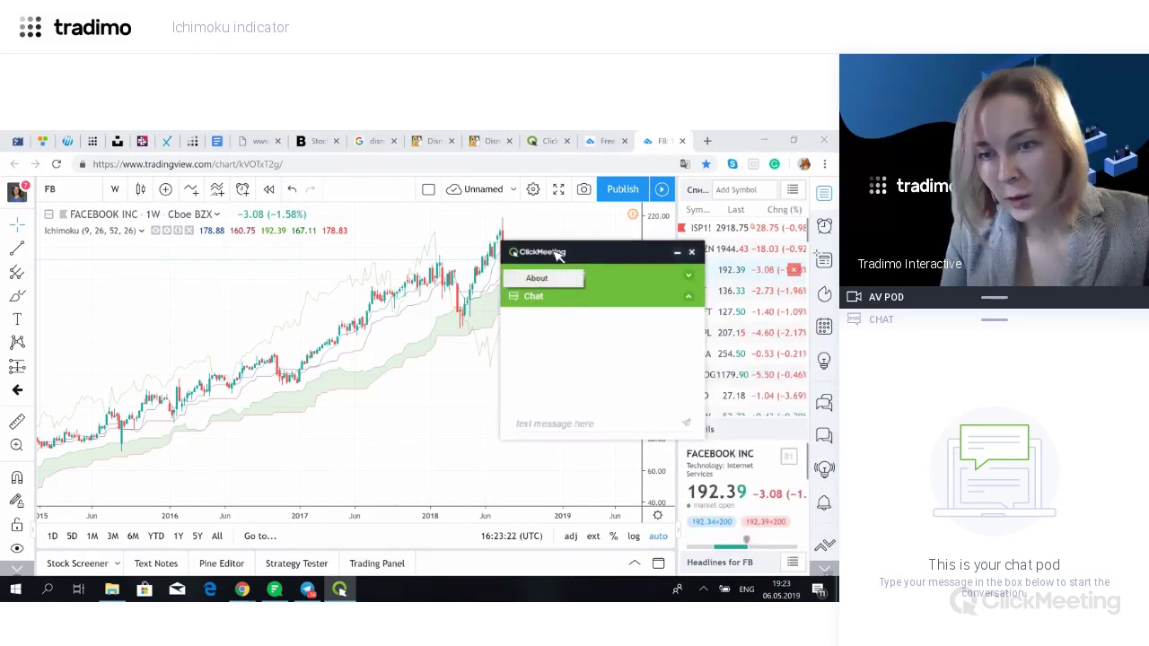
{"action": "left_click", "coordinate": [692, 252]}
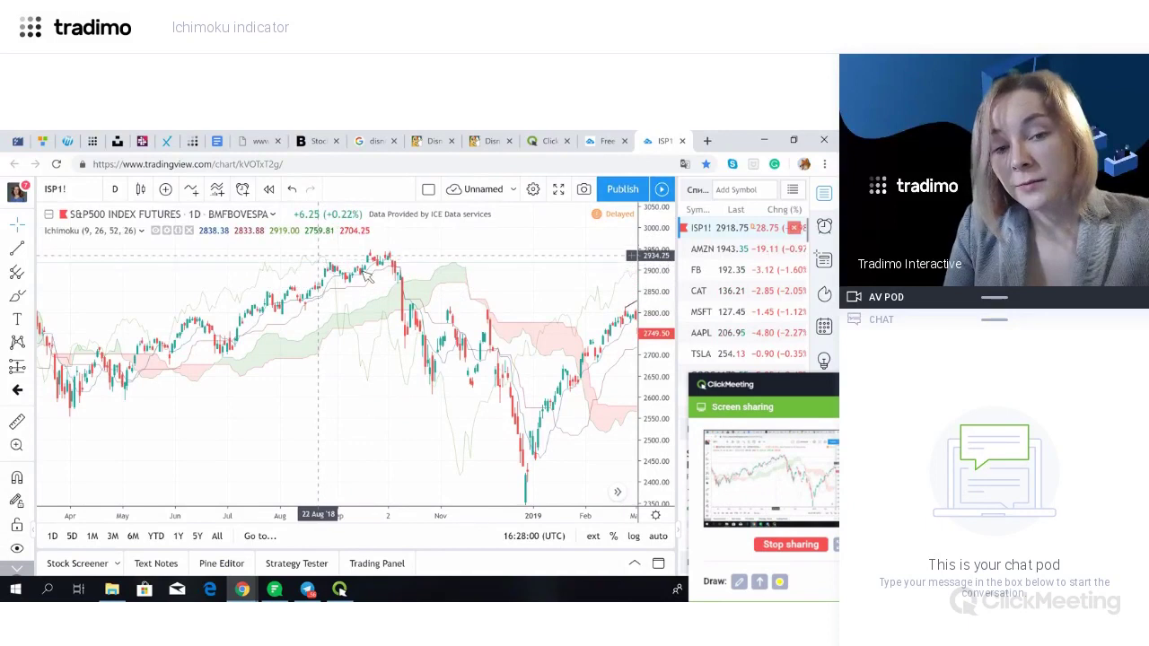
{"action": "scroll", "coordinate": [341, 282], "scroll_direction": "up", "scroll_amount": 2}
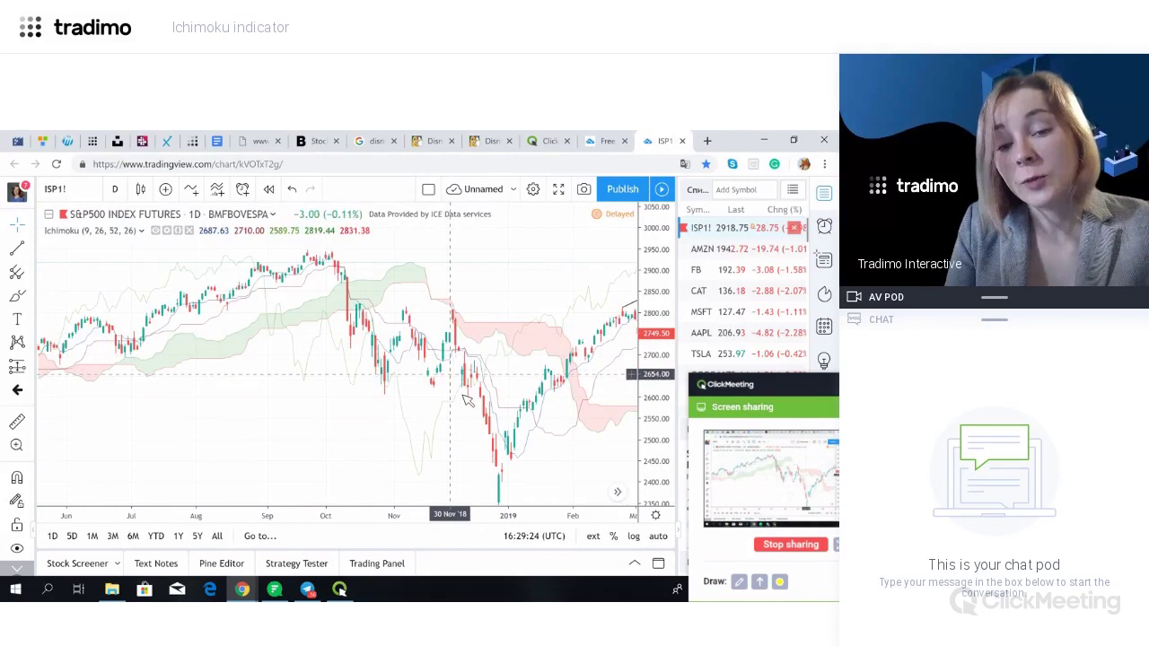
{"action": "left_click_drag", "start_coordinate": [237, 407], "coordinate": [108, 379]}
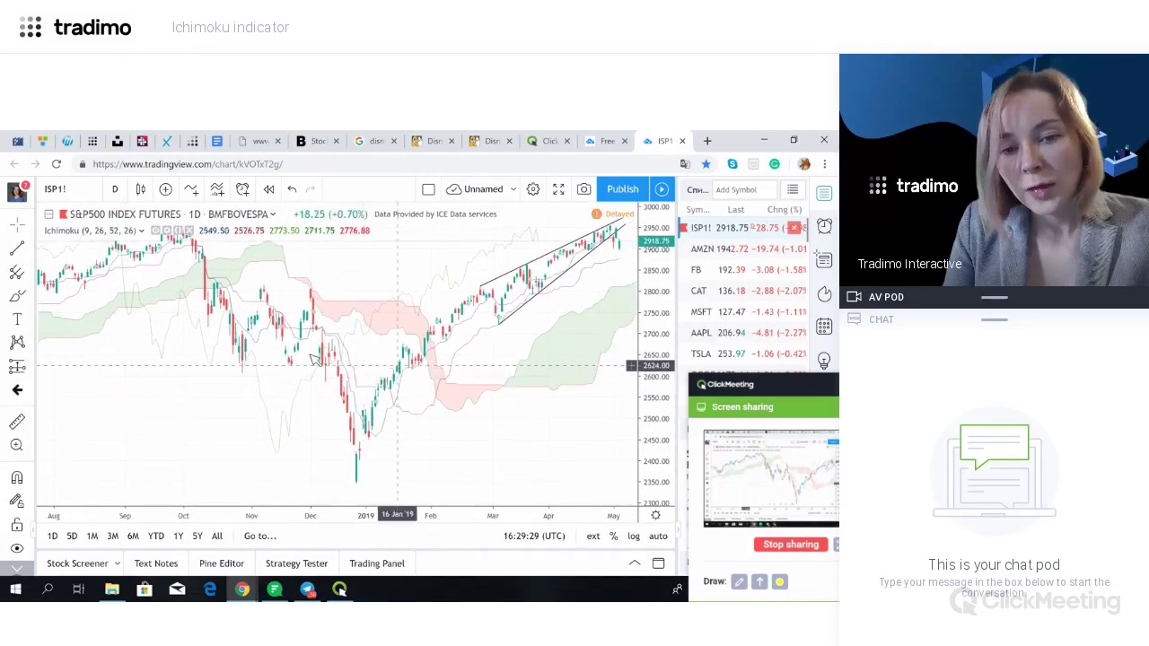
{"action": "left_click_drag", "start_coordinate": [365, 371], "coordinate": [247, 367]}
{"action": "scroll", "coordinate": [243, 368], "scroll_direction": "left", "scroll_amount": 5}
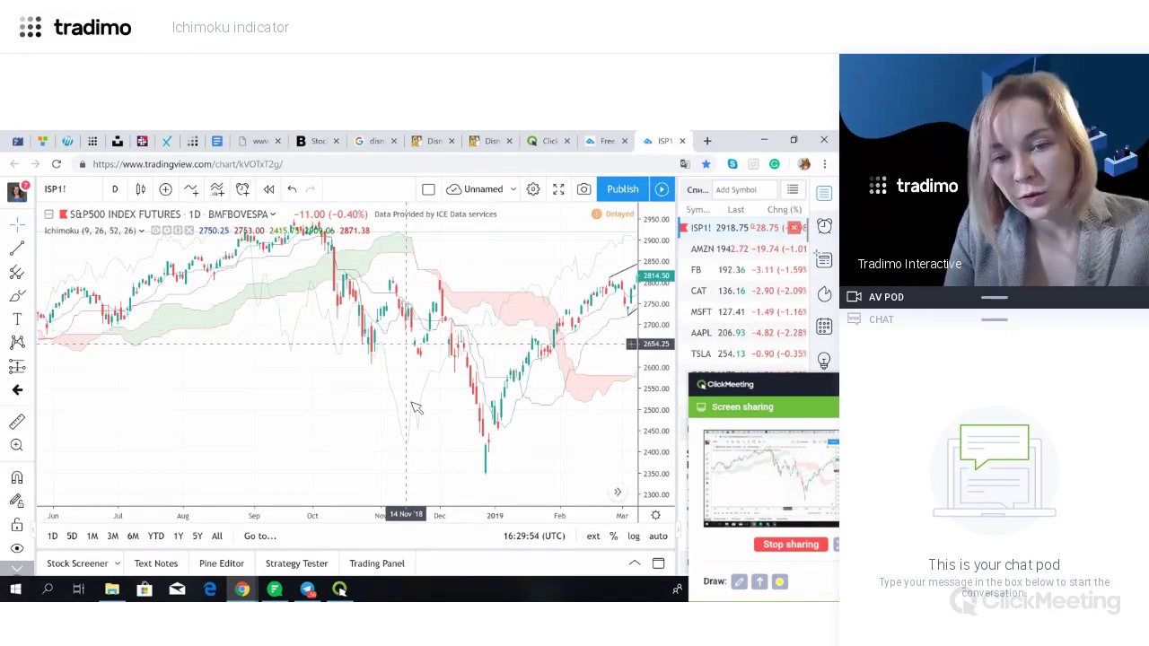
{"action": "left_click_drag", "start_coordinate": [412, 447], "coordinate": [416, 458]}
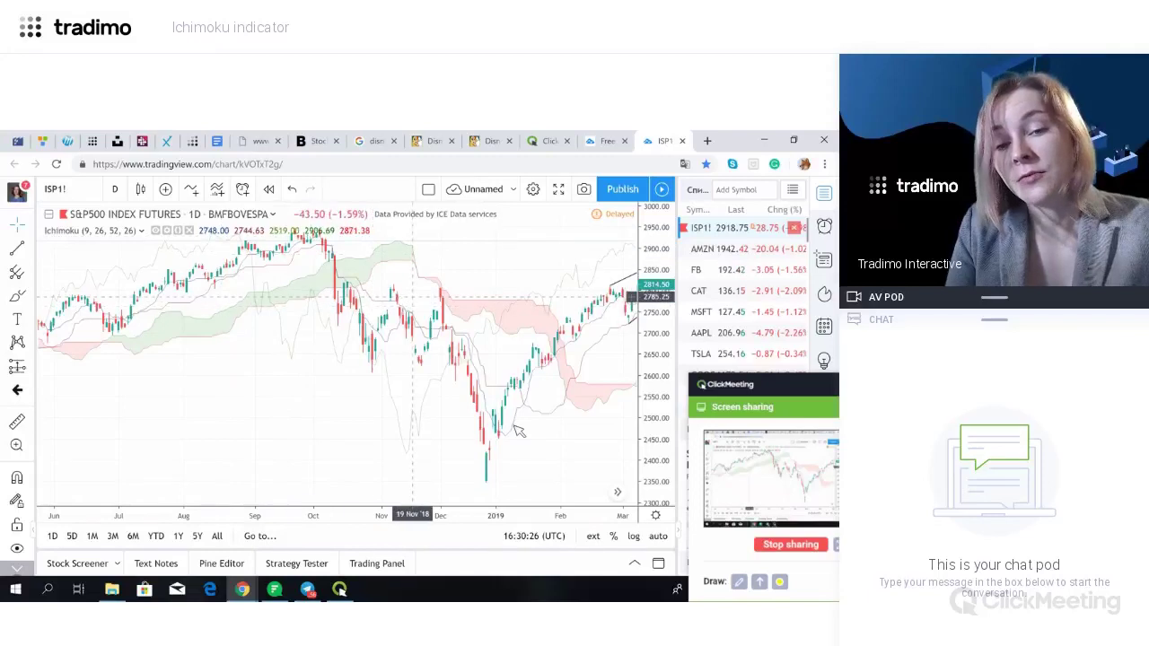
Shift the S&P futures chart to show the 2019 rising wedge and select the Ichimoku lines.
{"action": "left_click_drag", "start_coordinate": [426, 424], "coordinate": [227, 421]}
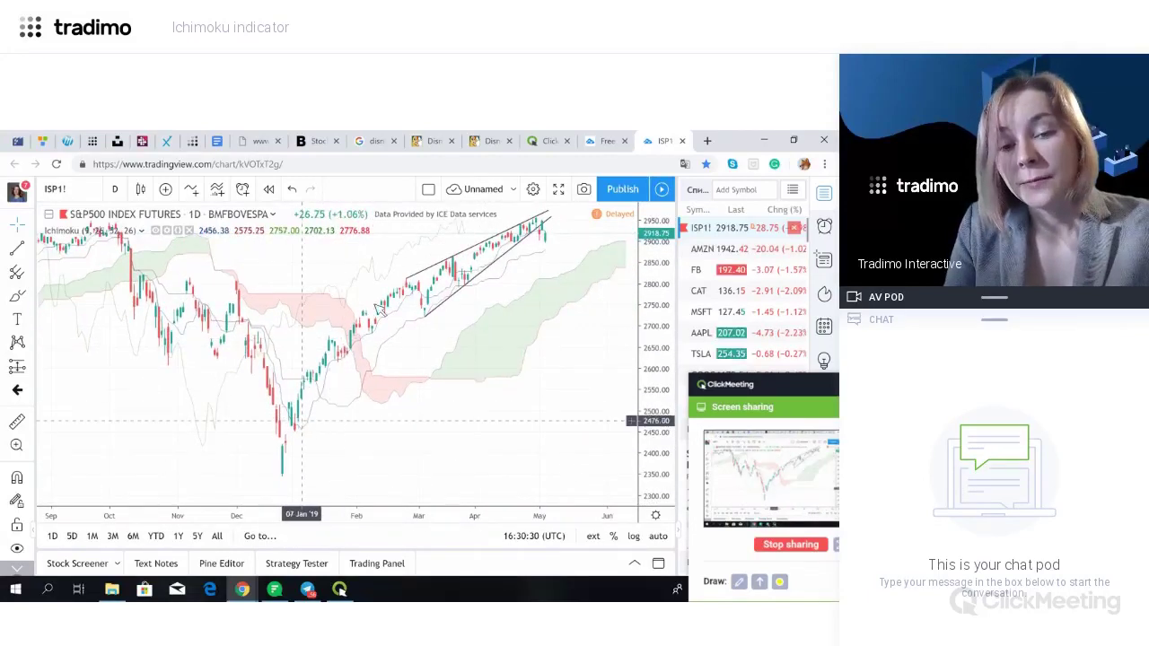
{"action": "left_click_drag", "start_coordinate": [440, 372], "coordinate": [429, 372]}
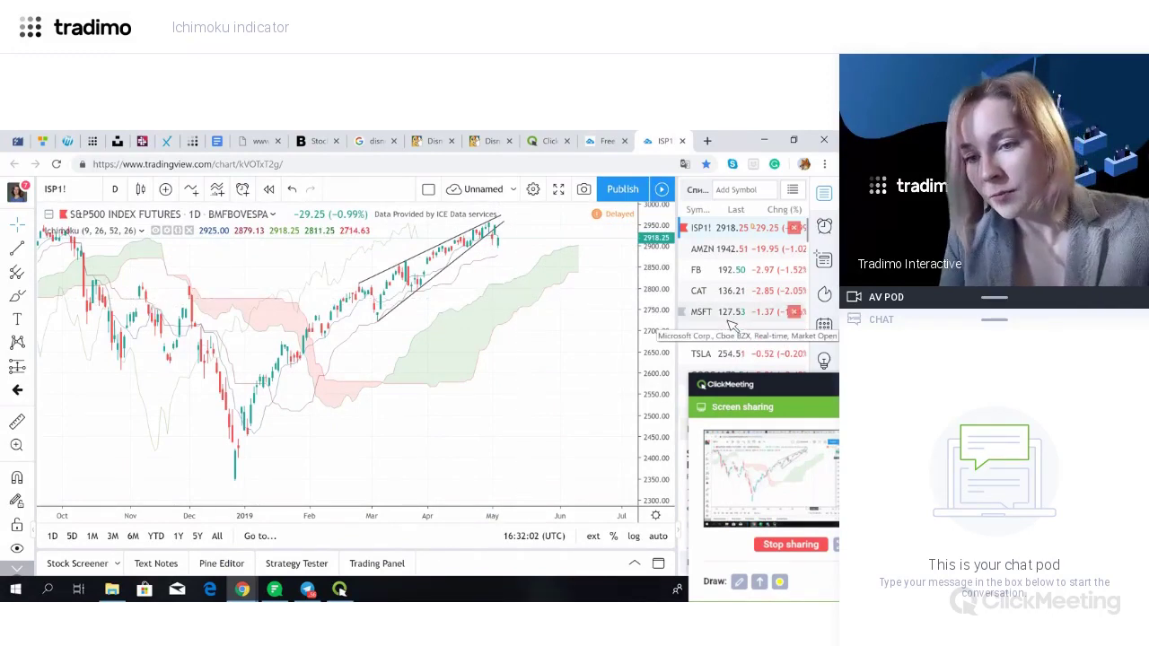
{"action": "scroll", "coordinate": [731, 328], "scroll_direction": "down", "scroll_amount": 5}
{"action": "scroll", "coordinate": [747, 292], "scroll_direction": "up", "scroll_amount": 3}
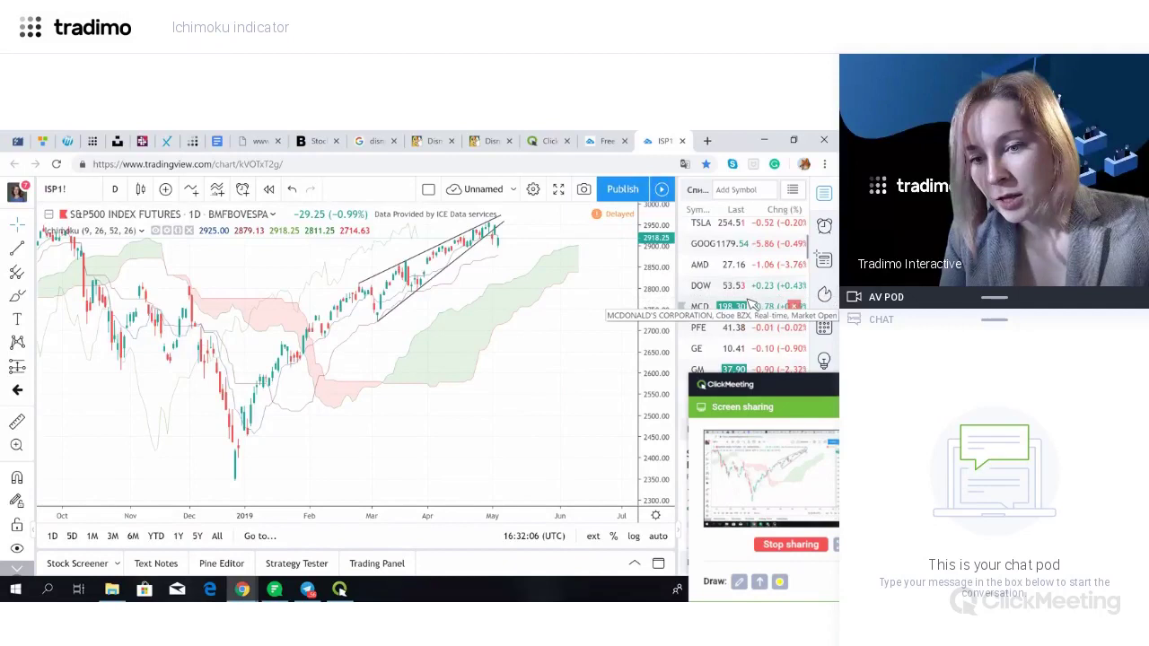
{"action": "scroll", "coordinate": [729, 292], "scroll_direction": "up", "scroll_amount": 3}
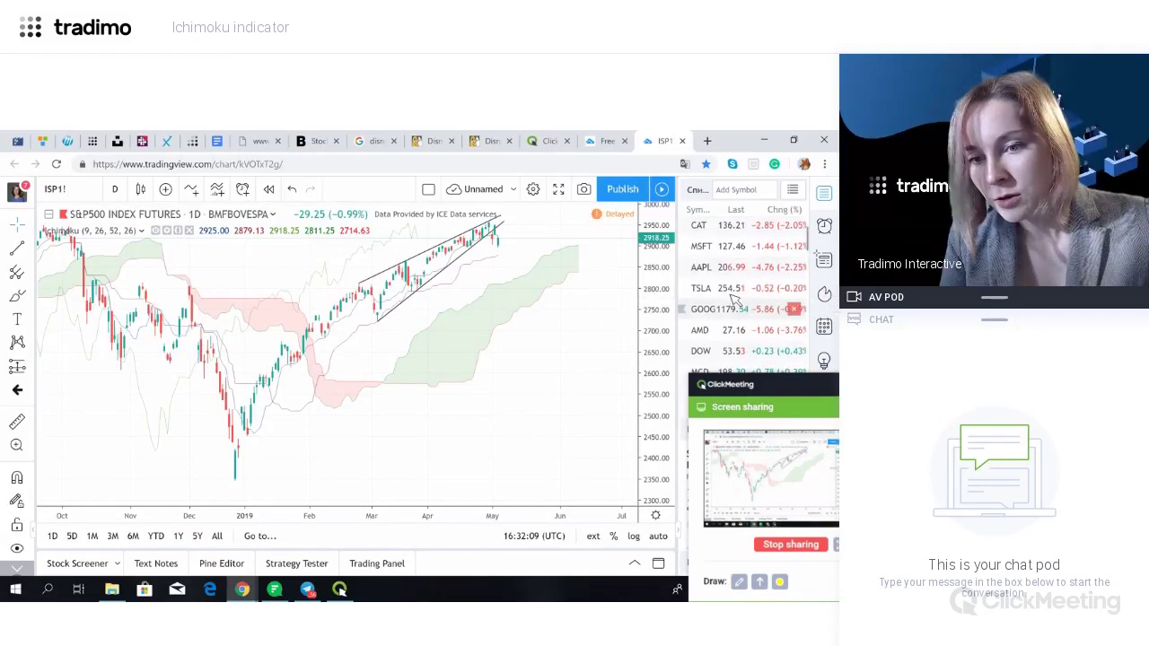
{"action": "left_click", "coordinate": [718, 248]}
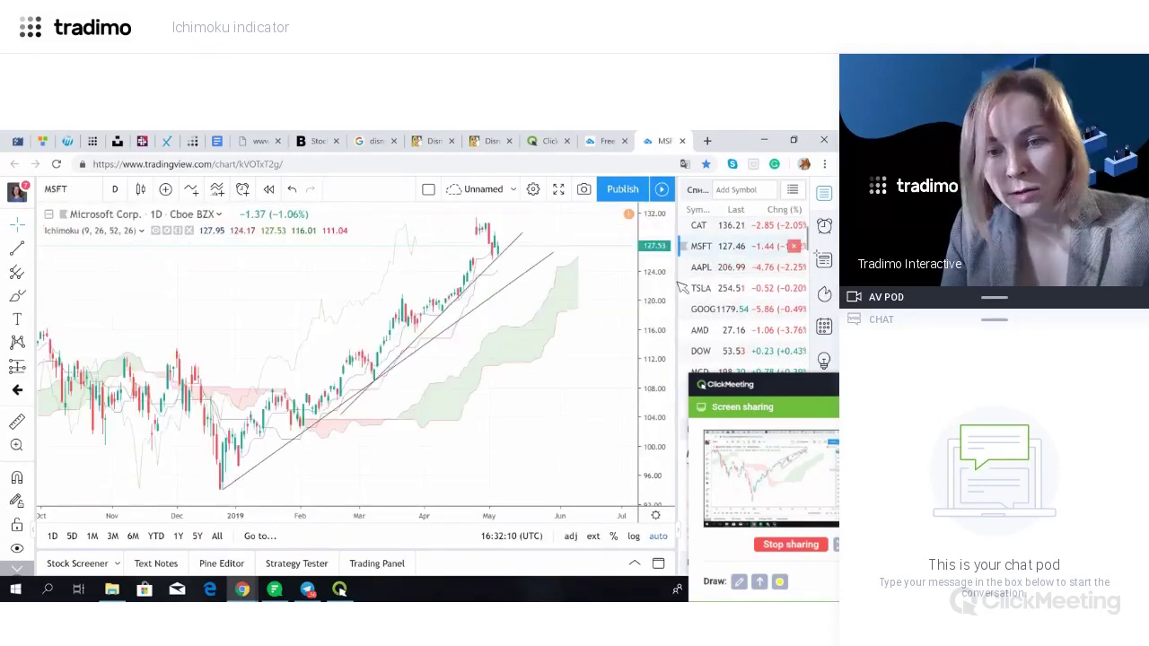
Delete the short upper and long trend lines from the daily MSFT chart.
{"action": "scroll", "coordinate": [566, 332], "scroll_direction": "up", "scroll_amount": 1}
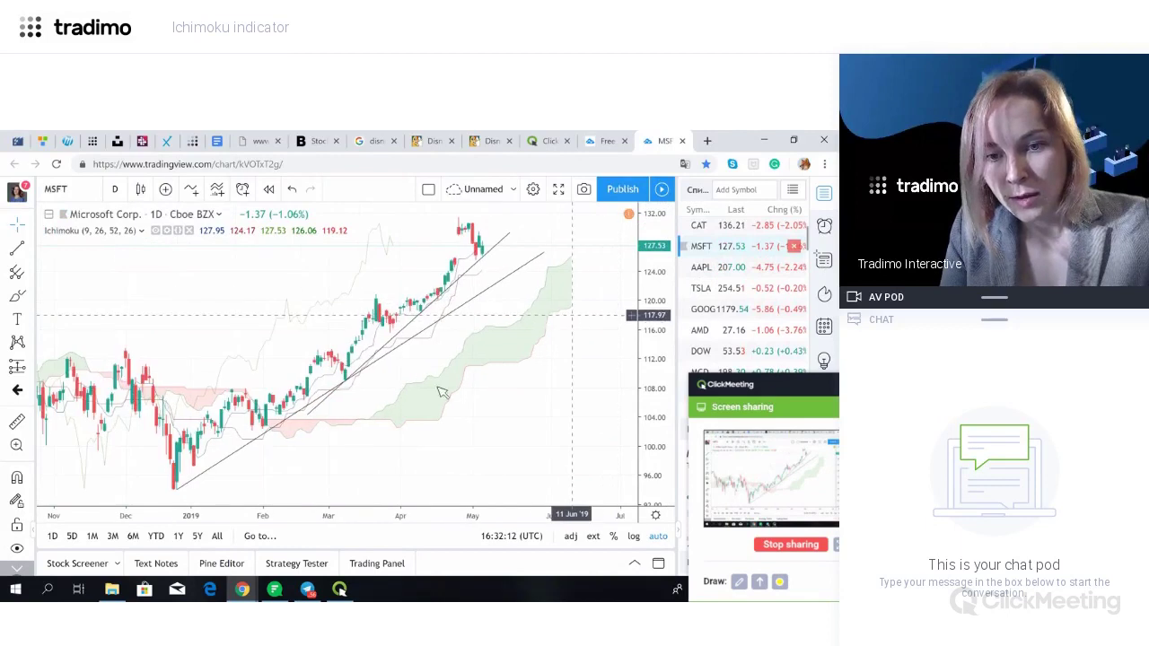
{"action": "left_click", "coordinate": [511, 236]}
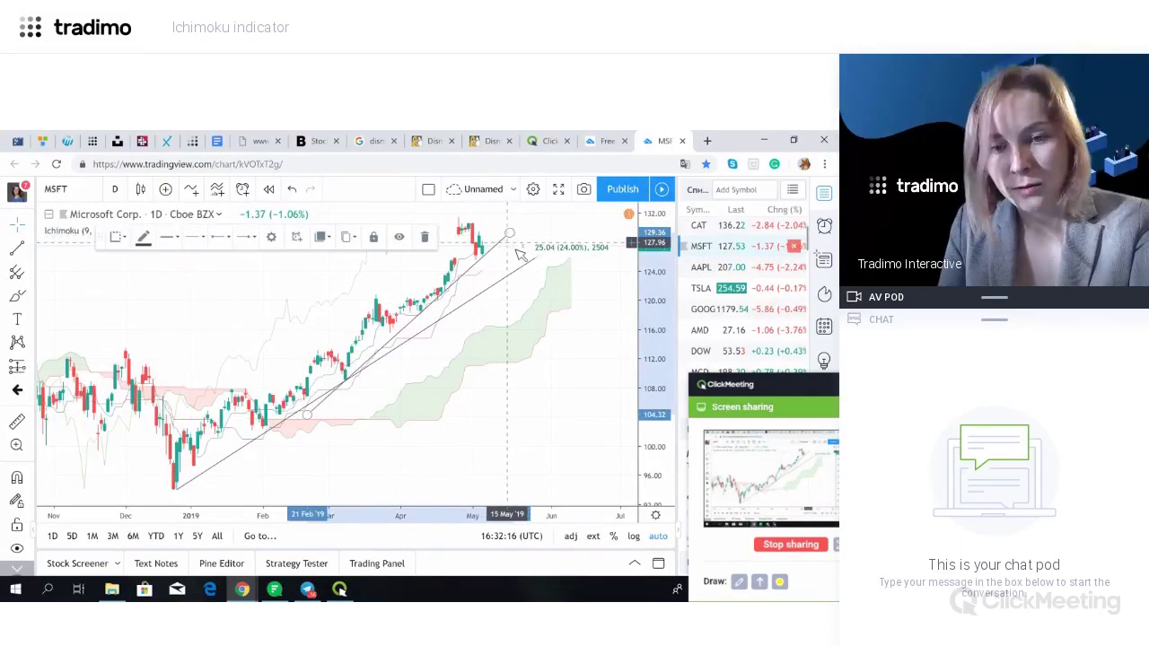
{"action": "key", "text": "Delete"}
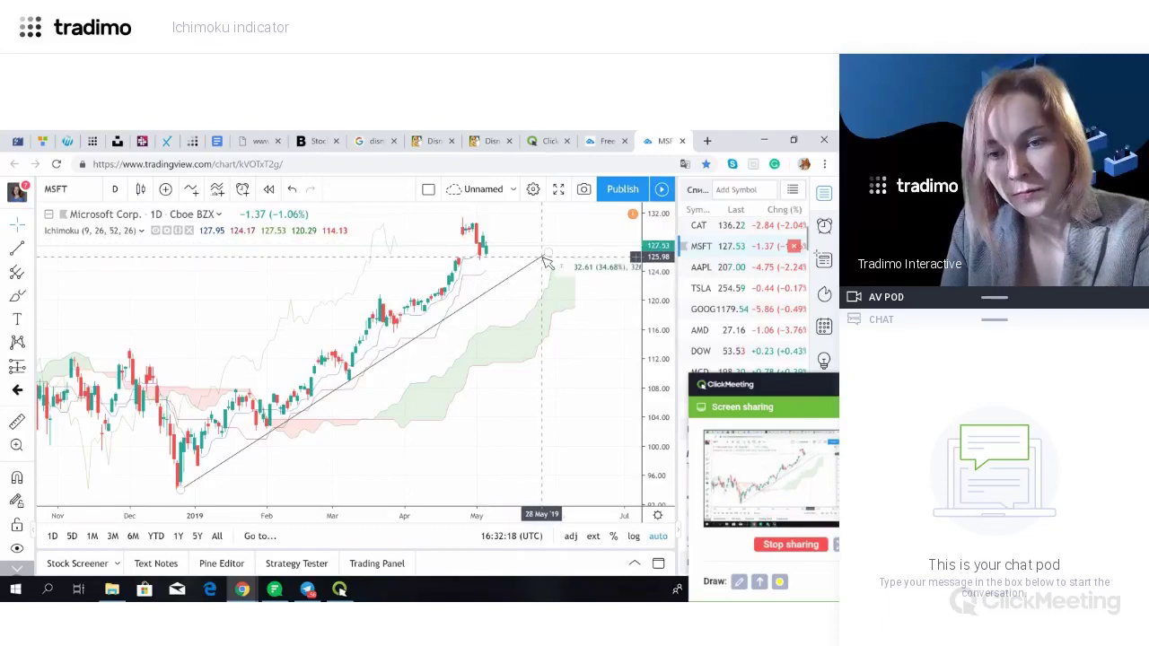
{"action": "key", "text": "Delete"}
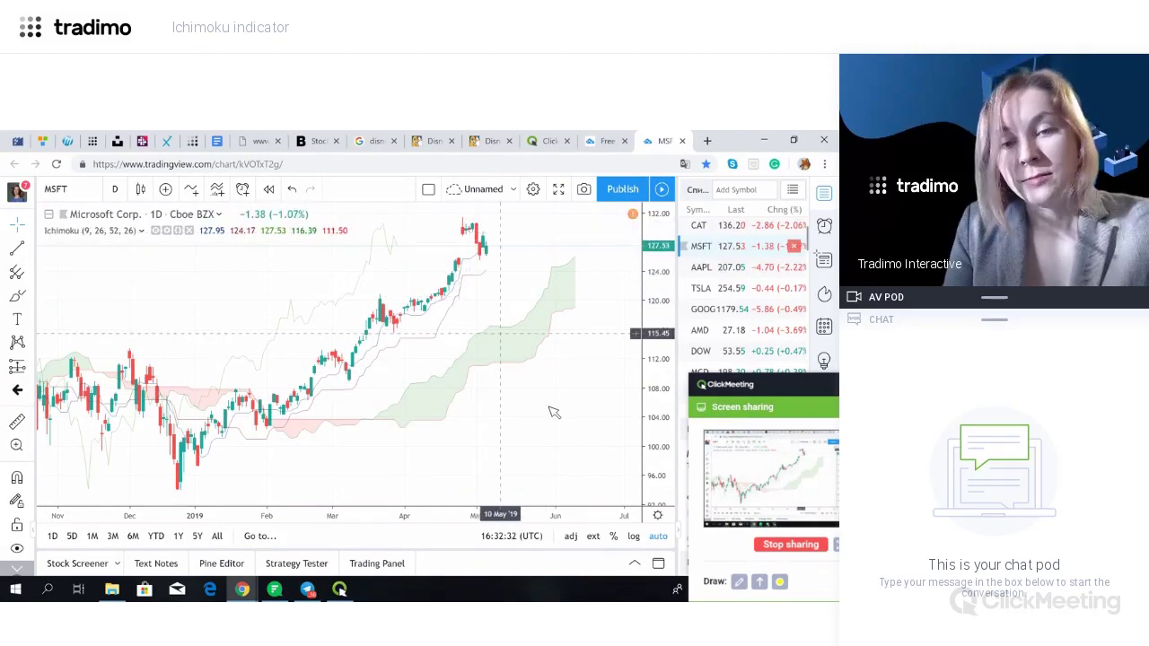
Put the MSFT chart on 4-hour candles, zoom out, and move the sharing panel aside.
{"action": "left_click", "coordinate": [114, 189]}
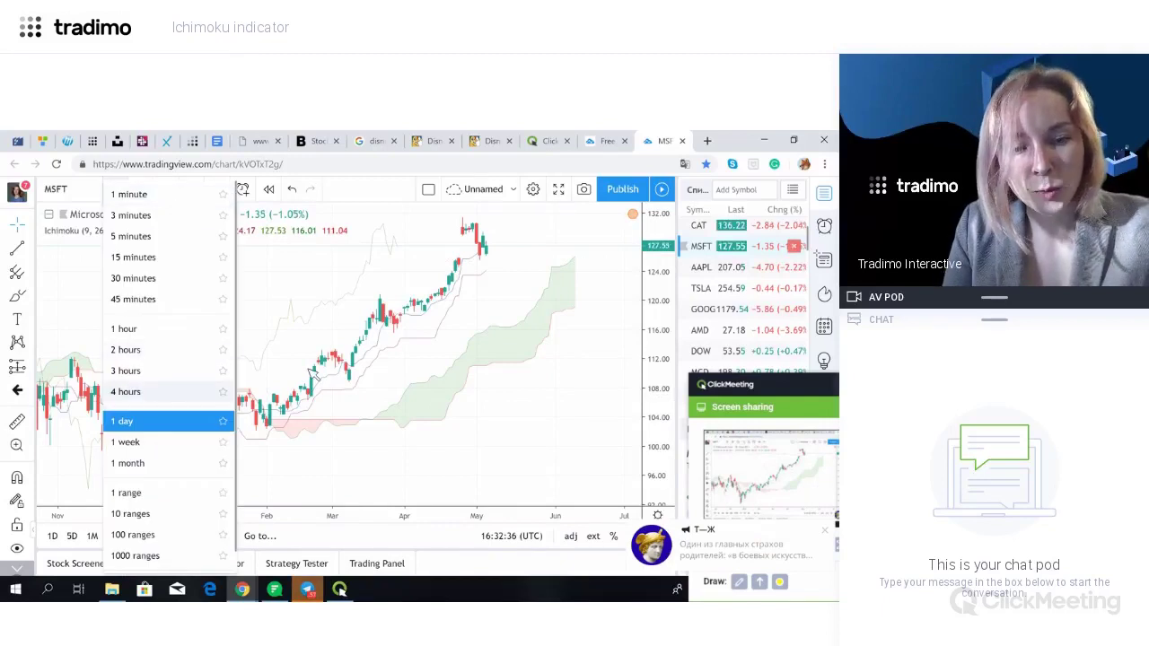
{"action": "left_click", "coordinate": [161, 395]}
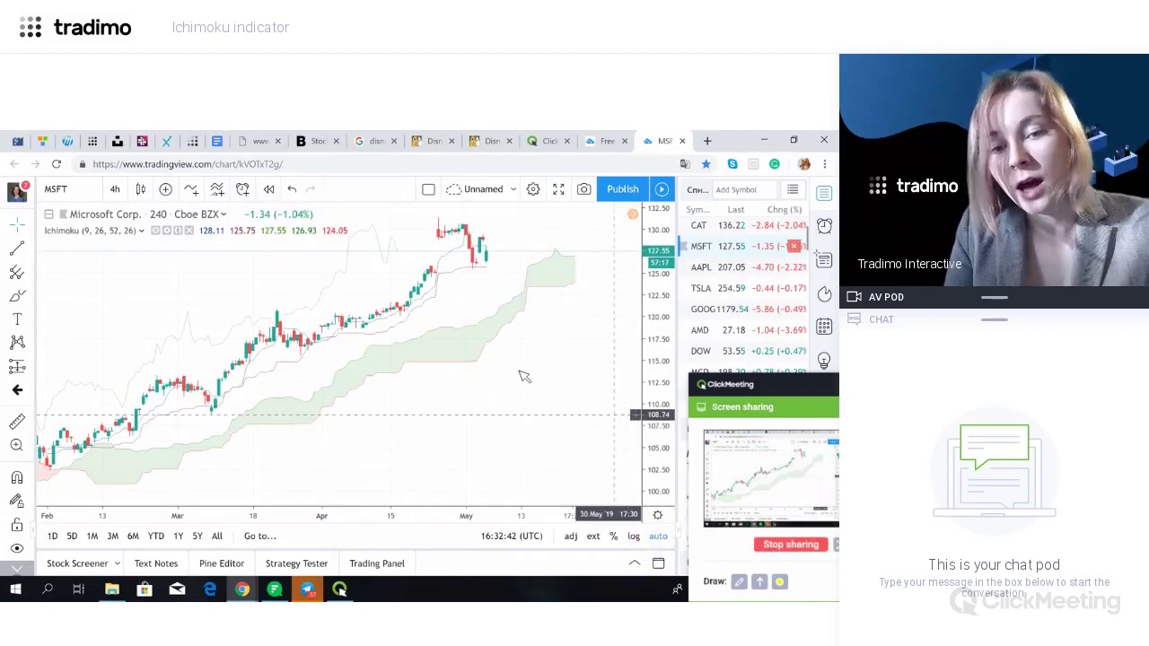
{"action": "scroll", "coordinate": [518, 352], "scroll_direction": "down", "scroll_amount": 1}
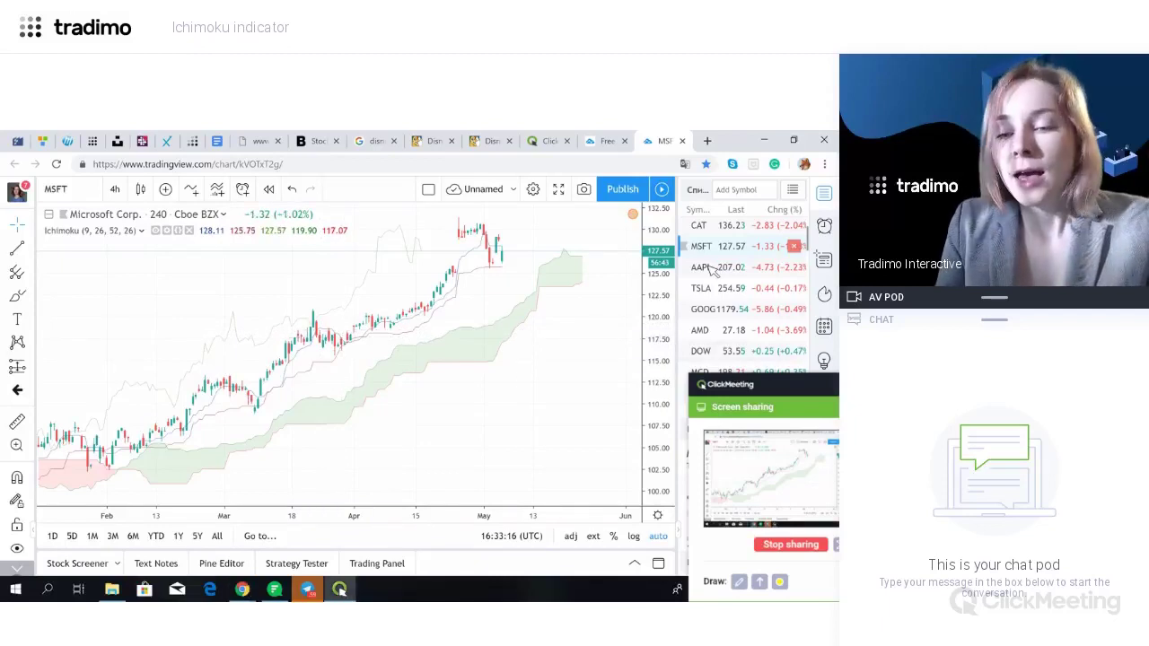
{"action": "left_click_drag", "start_coordinate": [736, 378], "coordinate": [706, 248]}
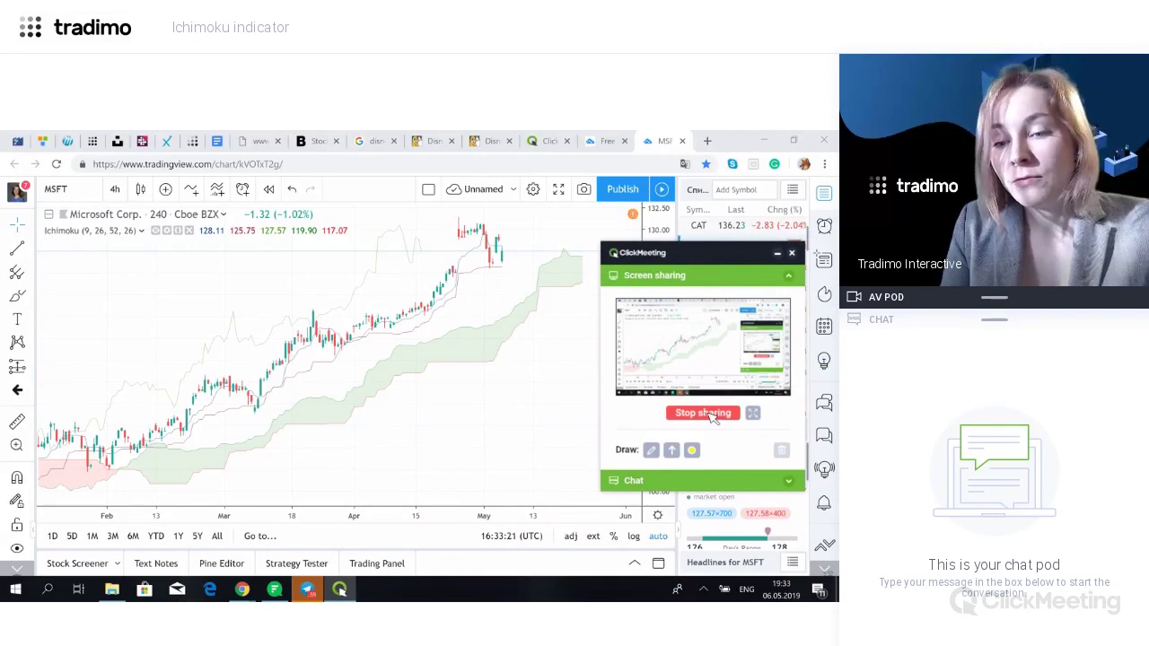
Stop the screen share so the Timeframes slide appears.
{"action": "left_click", "coordinate": [702, 413]}
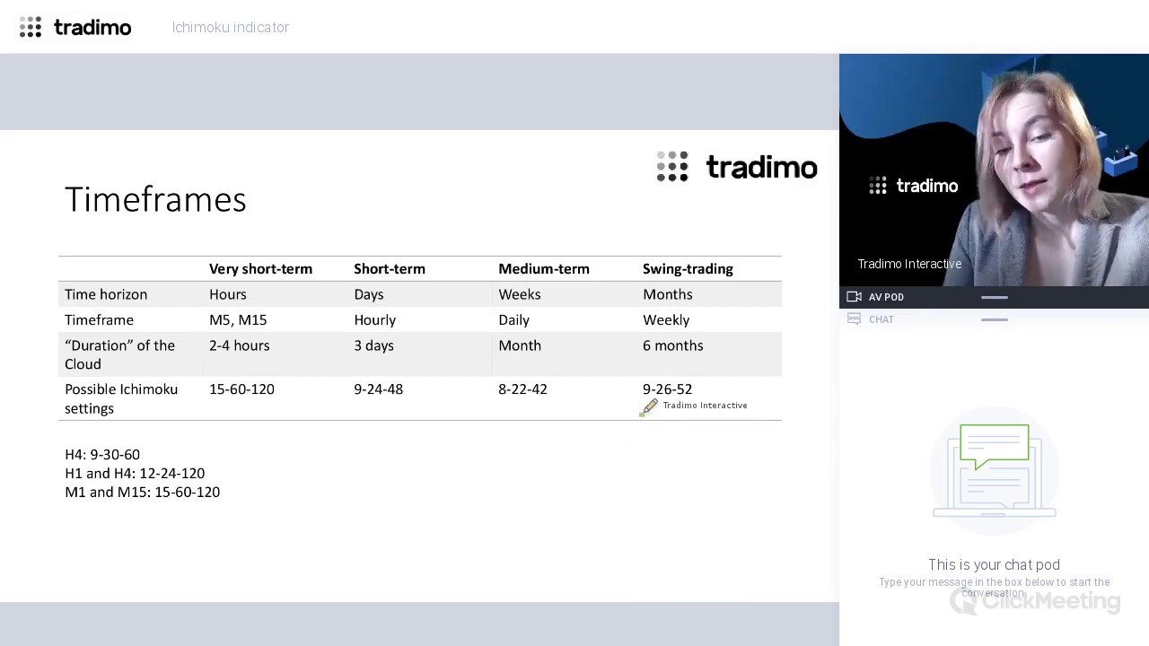
Draw a green pen circle around the 9-26-52 swing-trading setting.
{"action": "left_click_drag", "start_coordinate": [640, 415], "coordinate": [698, 403]}
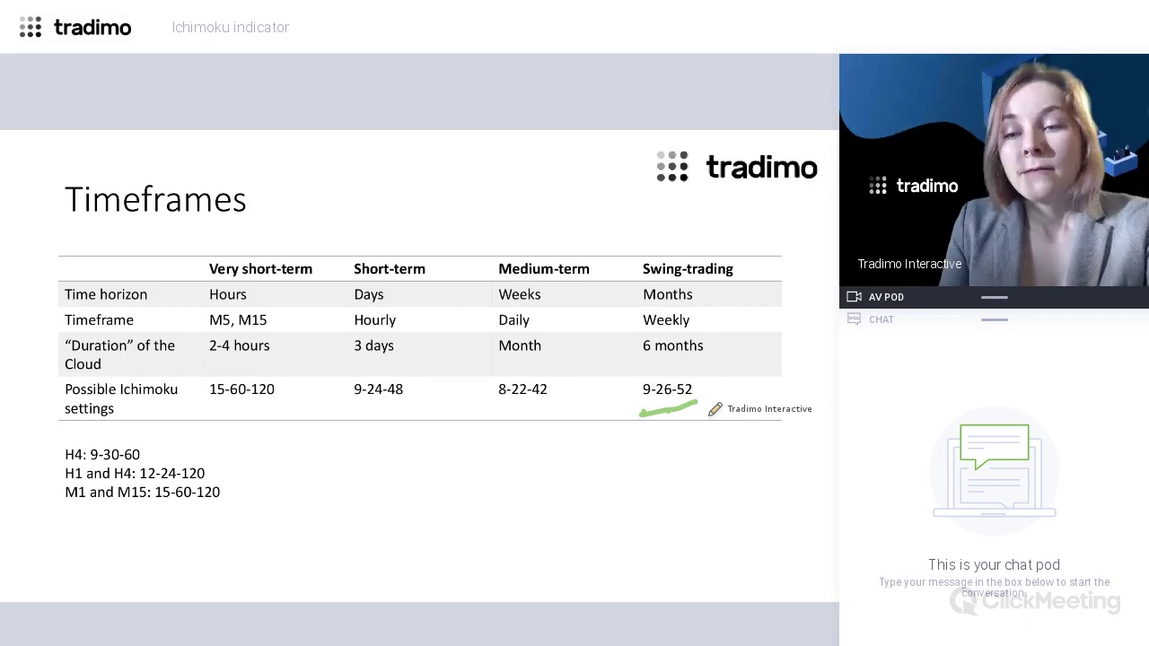
{"action": "mouse_move", "coordinate": [634, 374]}
{"action": "left_mouse_down"}
{"action": "mouse_move", "coordinate": [623, 415]}
{"action": "mouse_move", "coordinate": [639, 375]}
{"action": "mouse_move", "coordinate": [697, 361]}
{"action": "mouse_move", "coordinate": [709, 364]}
{"action": "mouse_move", "coordinate": [709, 391]}
{"action": "left_mouse_up"}
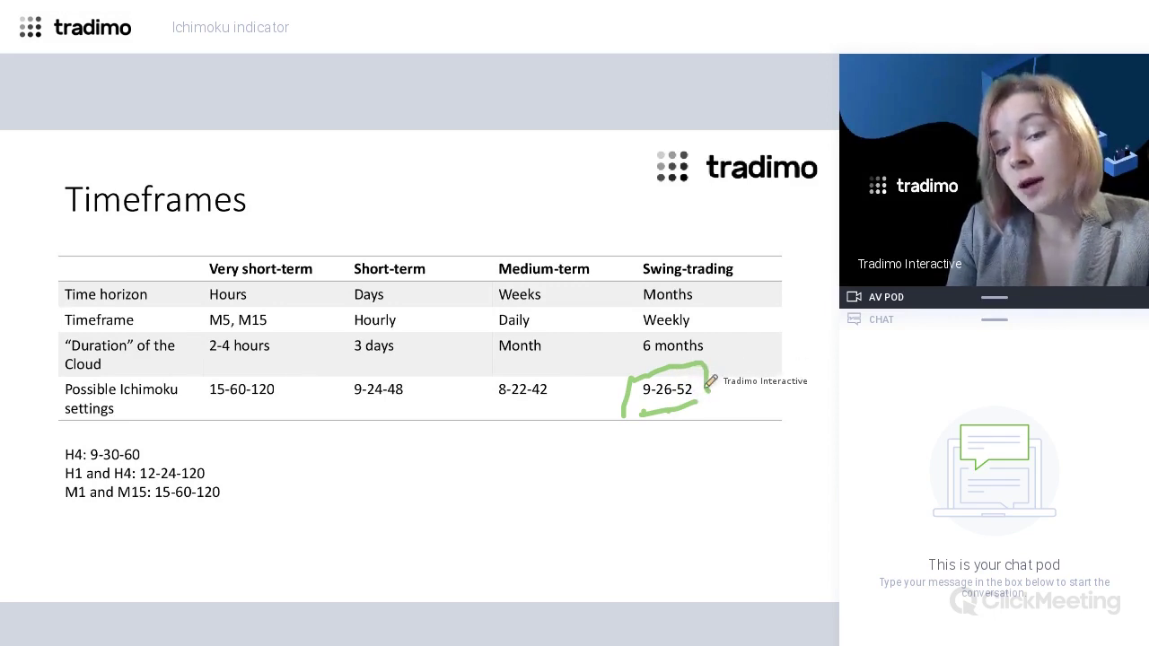
{"action": "mouse_move", "coordinate": [714, 394]}
{"action": "left_mouse_down"}
{"action": "mouse_move", "coordinate": [669, 414]}
{"action": "mouse_move", "coordinate": [633, 402]}
{"action": "left_mouse_up"}
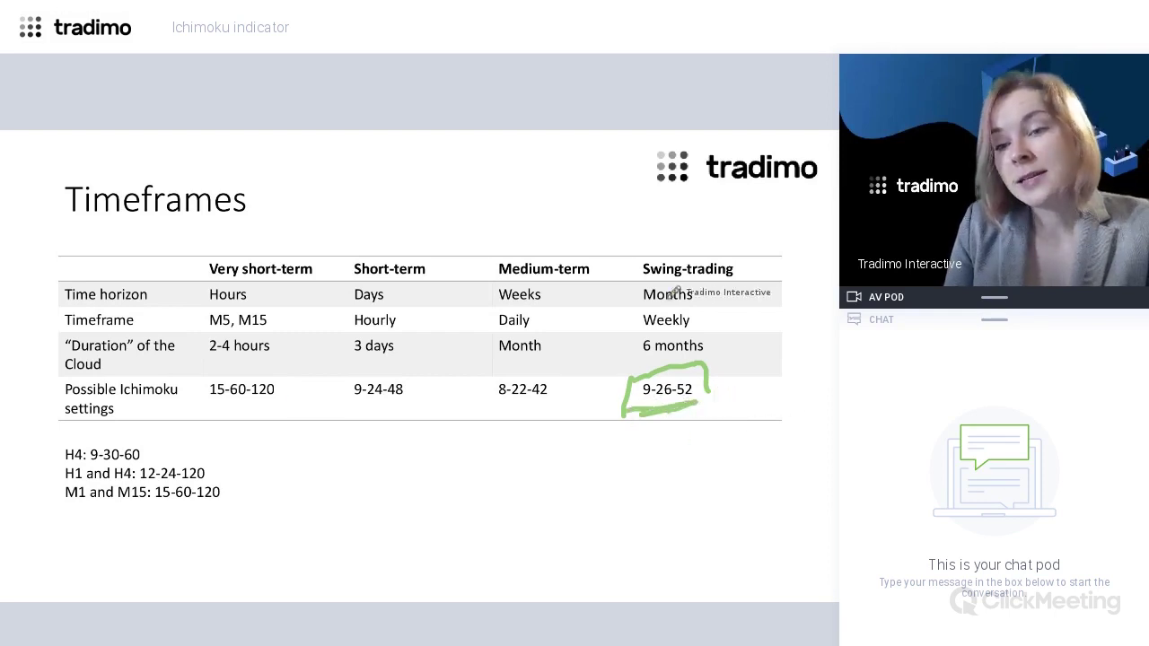